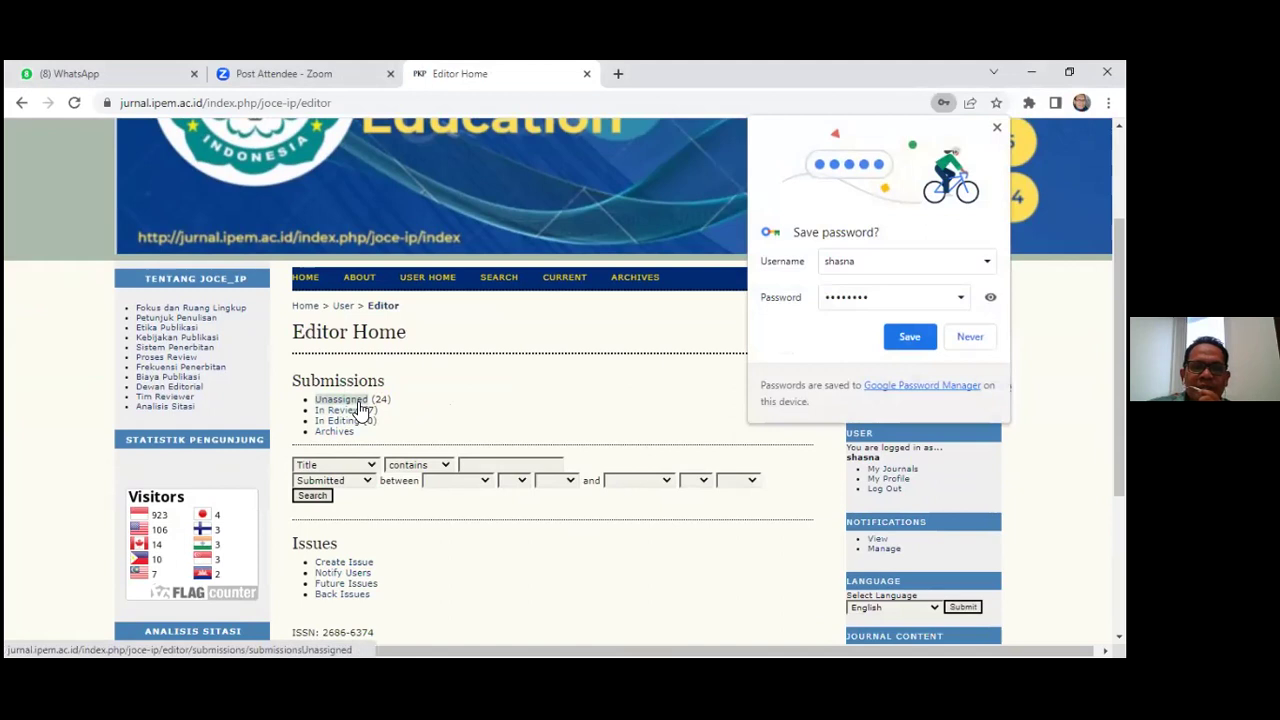
# Open unassigned submission #293 on optimising merchandise inventory control and add yourself as its editor.
pyautogui.scroll(-10, 487, 425)
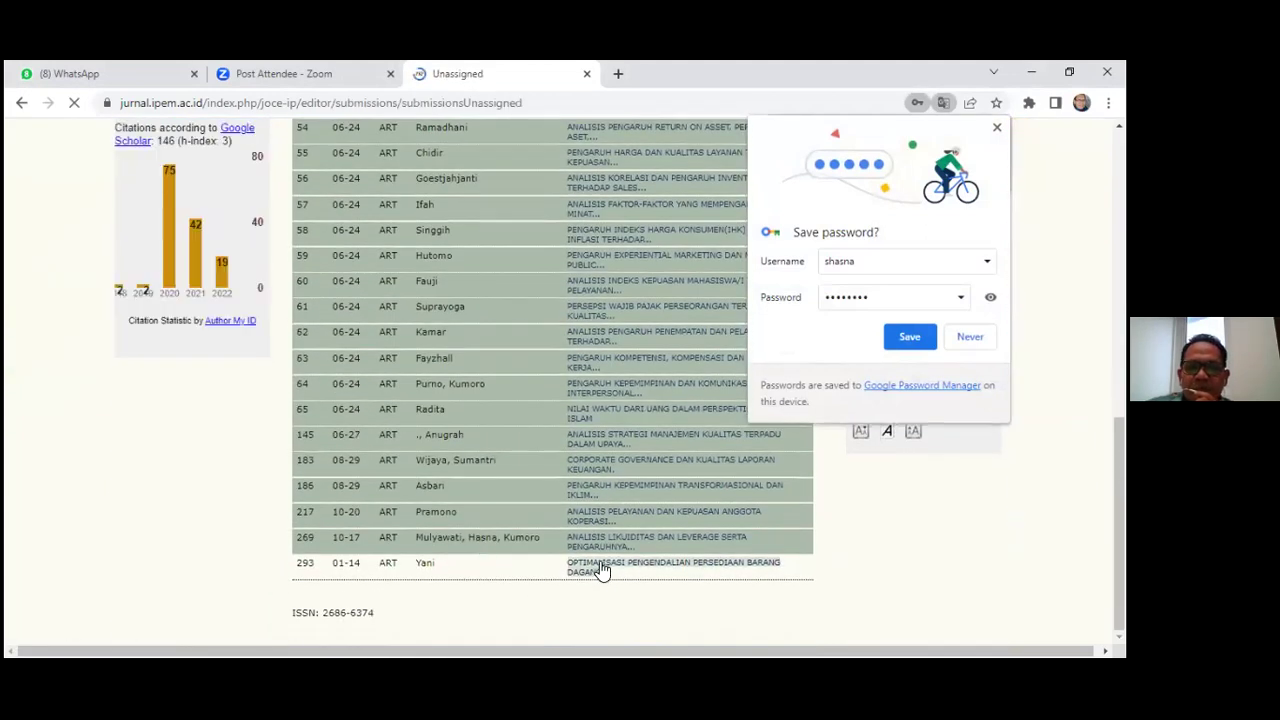
pyautogui.click(601, 570)
pyautogui.scroll(-3, 600, 450)
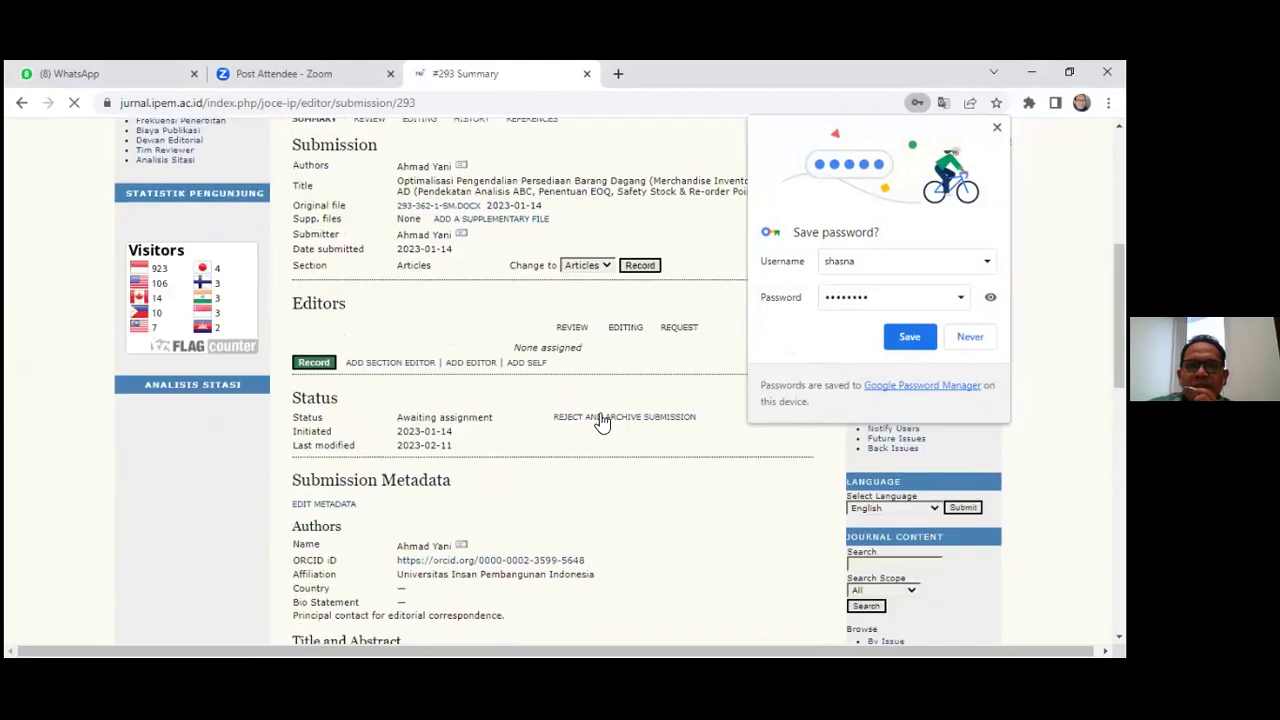
pyautogui.click(532, 366)
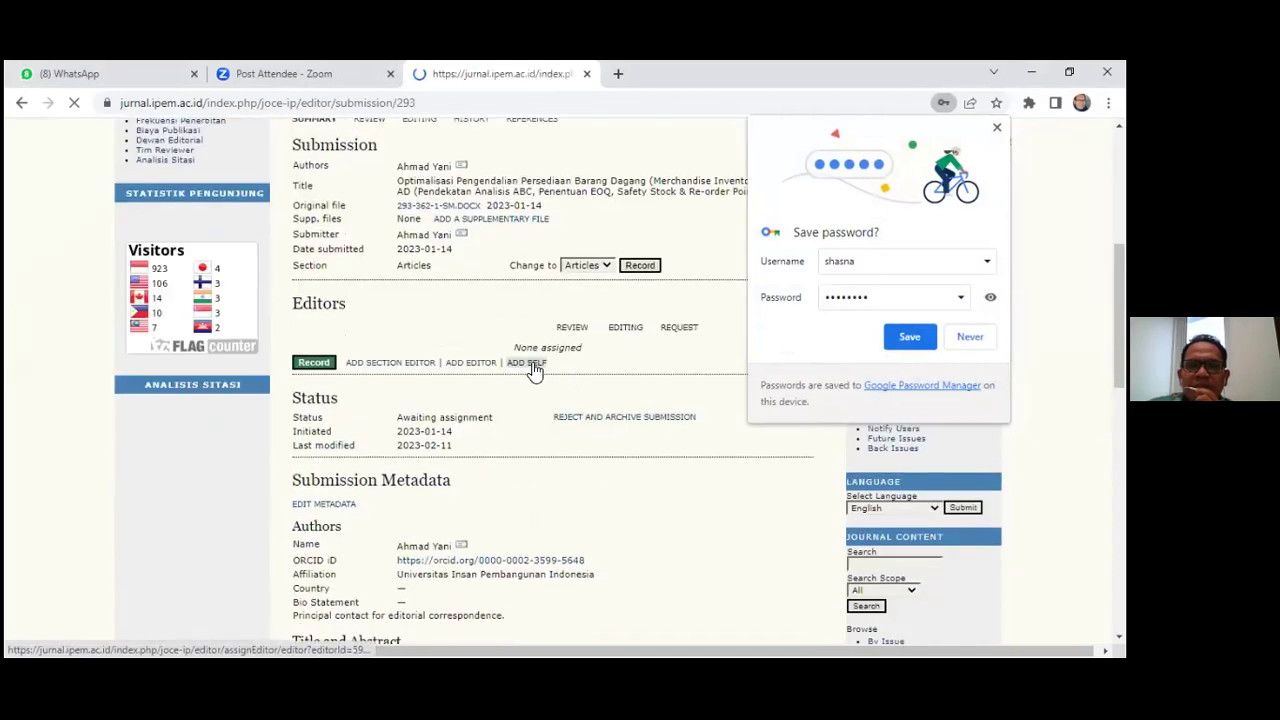
pyautogui.scroll(-3, 555, 454)
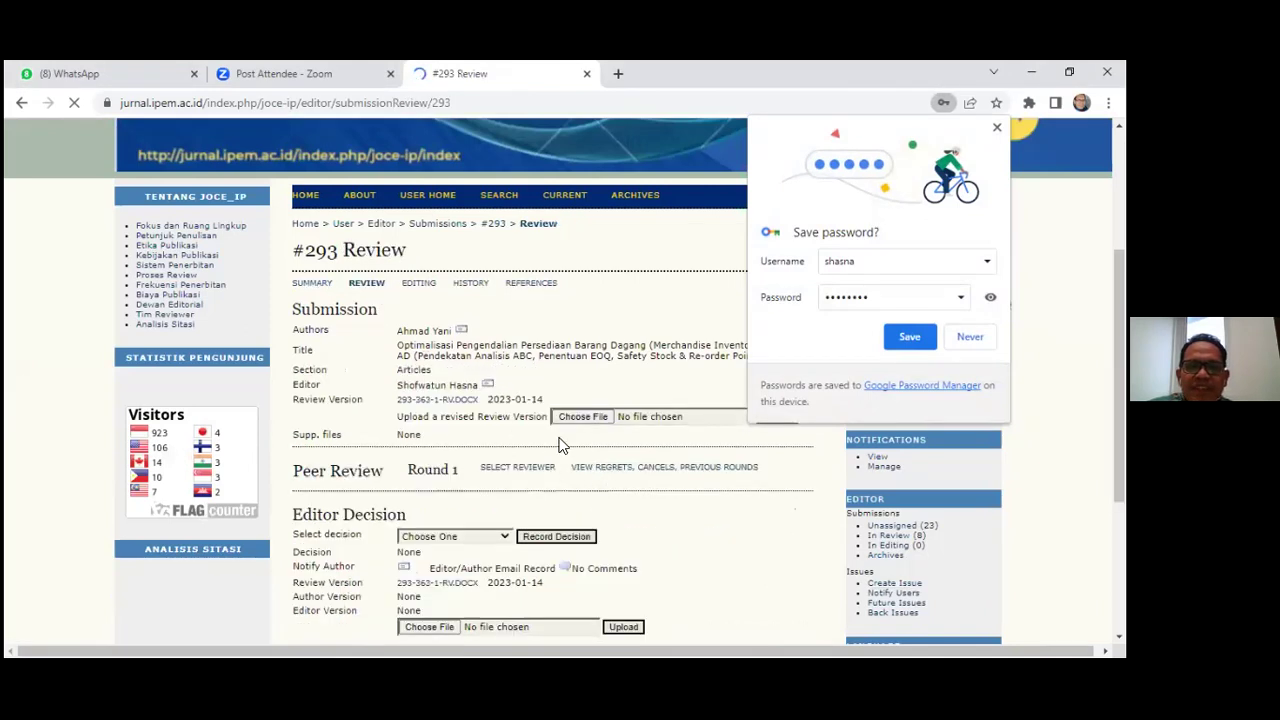
# Start selecting a peer reviewer for submission #293, view the first listed reviewer's profile, and assign that reviewer to Round 1.
pyautogui.click(521, 470)
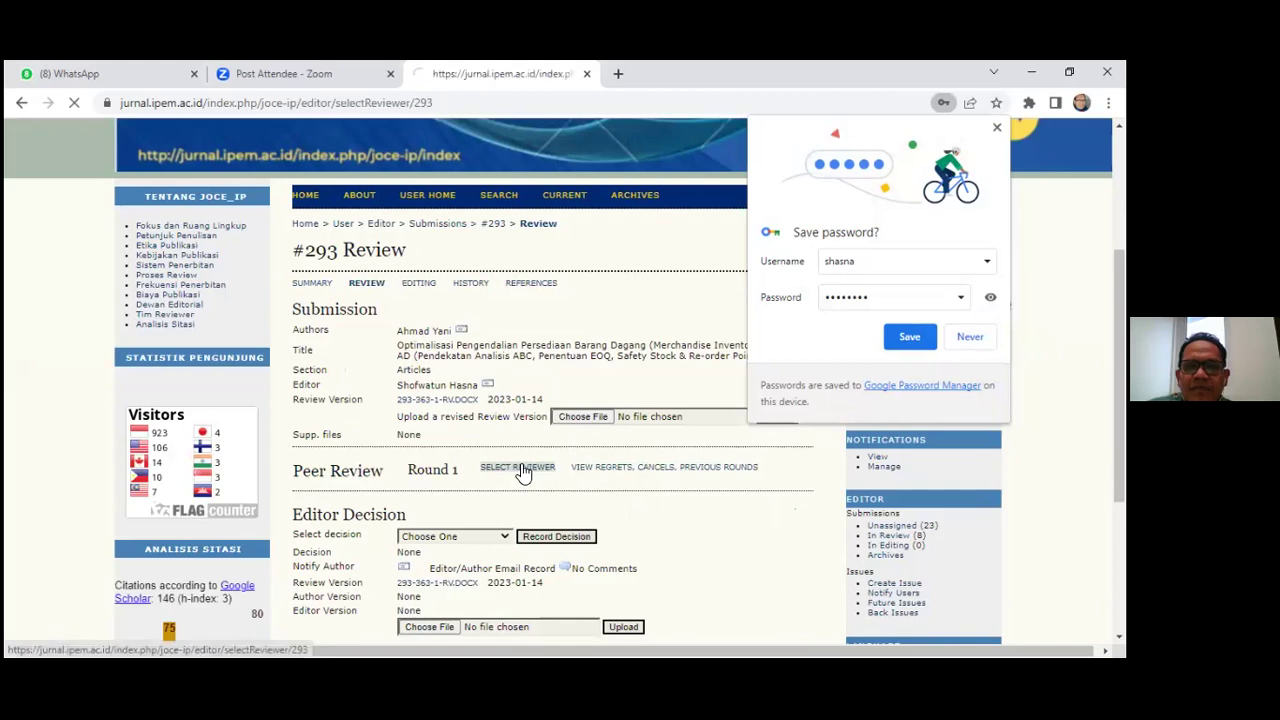
pyautogui.scroll(-4, 686, 457)
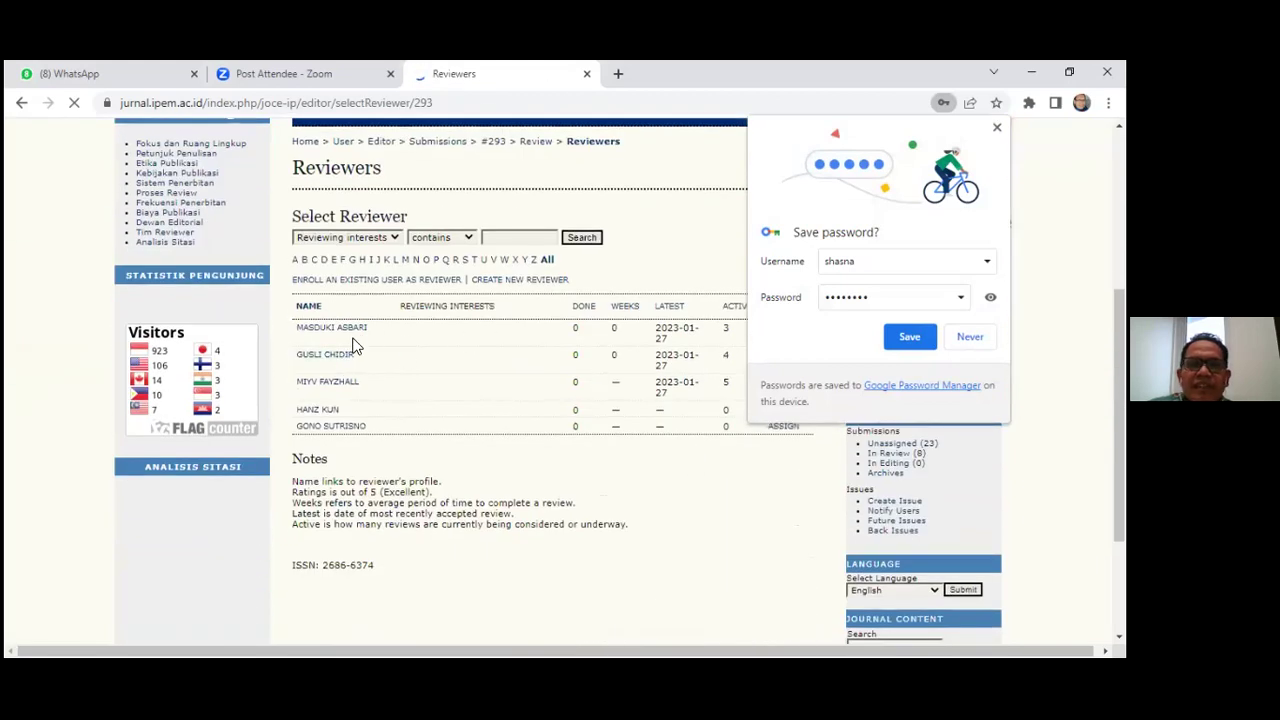
pyautogui.click(356, 338)
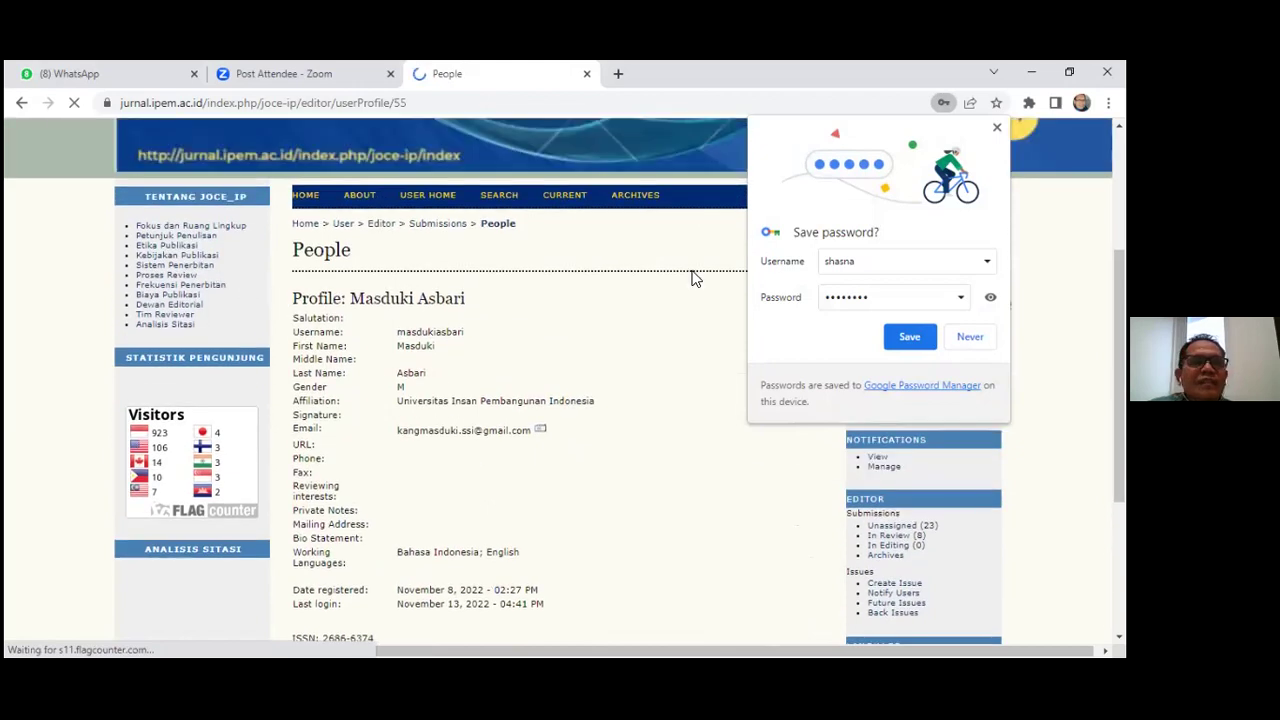
pyautogui.click(22, 102)
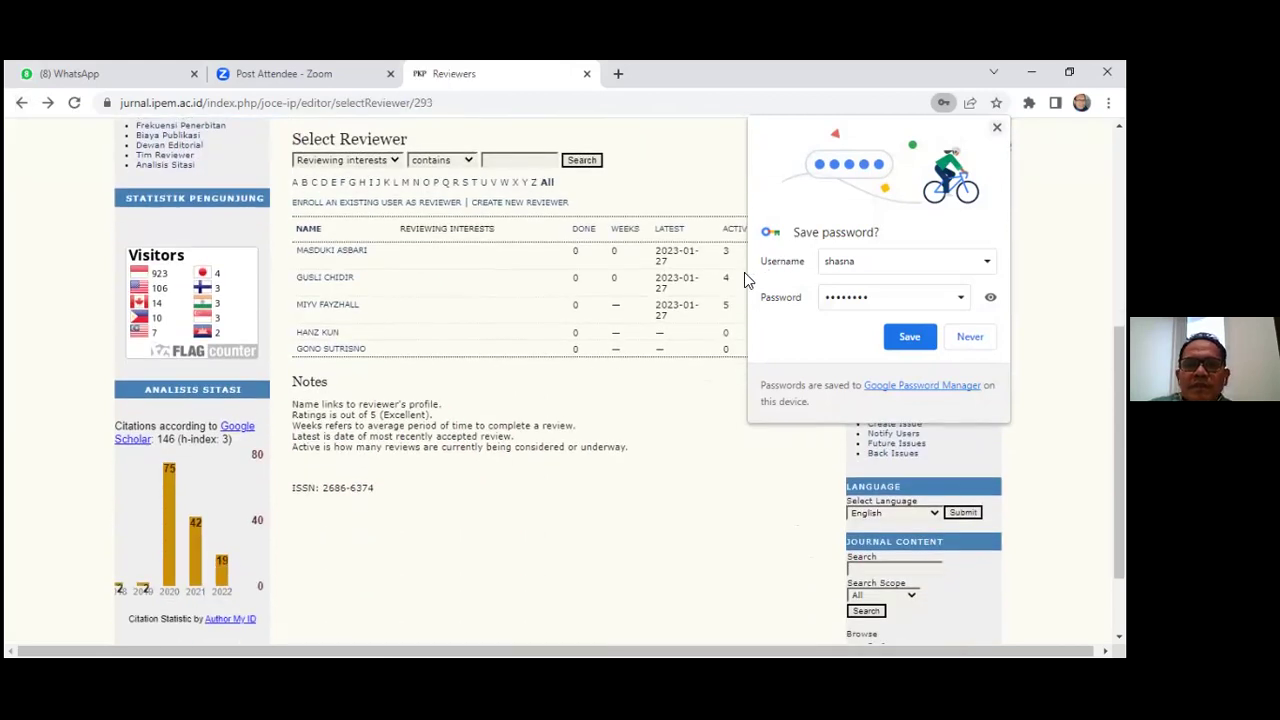
pyautogui.click(760, 252)
pyautogui.scroll(-1, 710, 278)
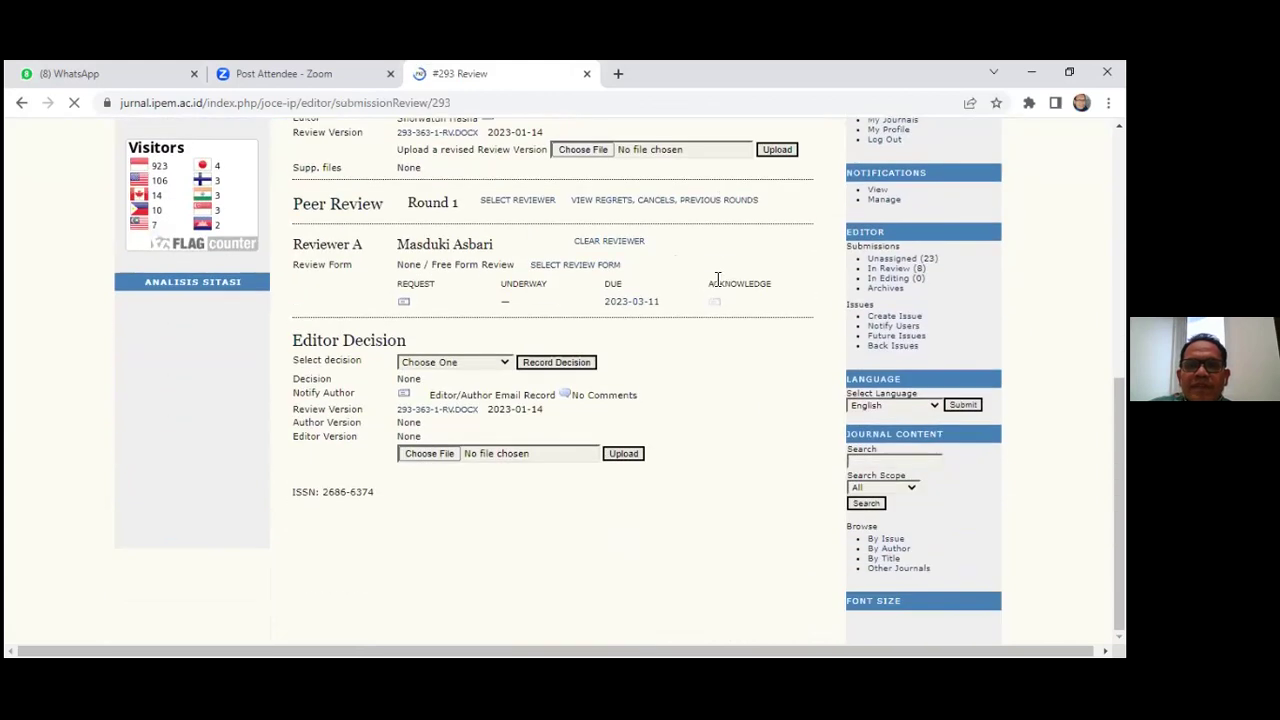
# Check which review forms can be selected for Reviewer A, and return to the review page.
pyautogui.click(580, 273)
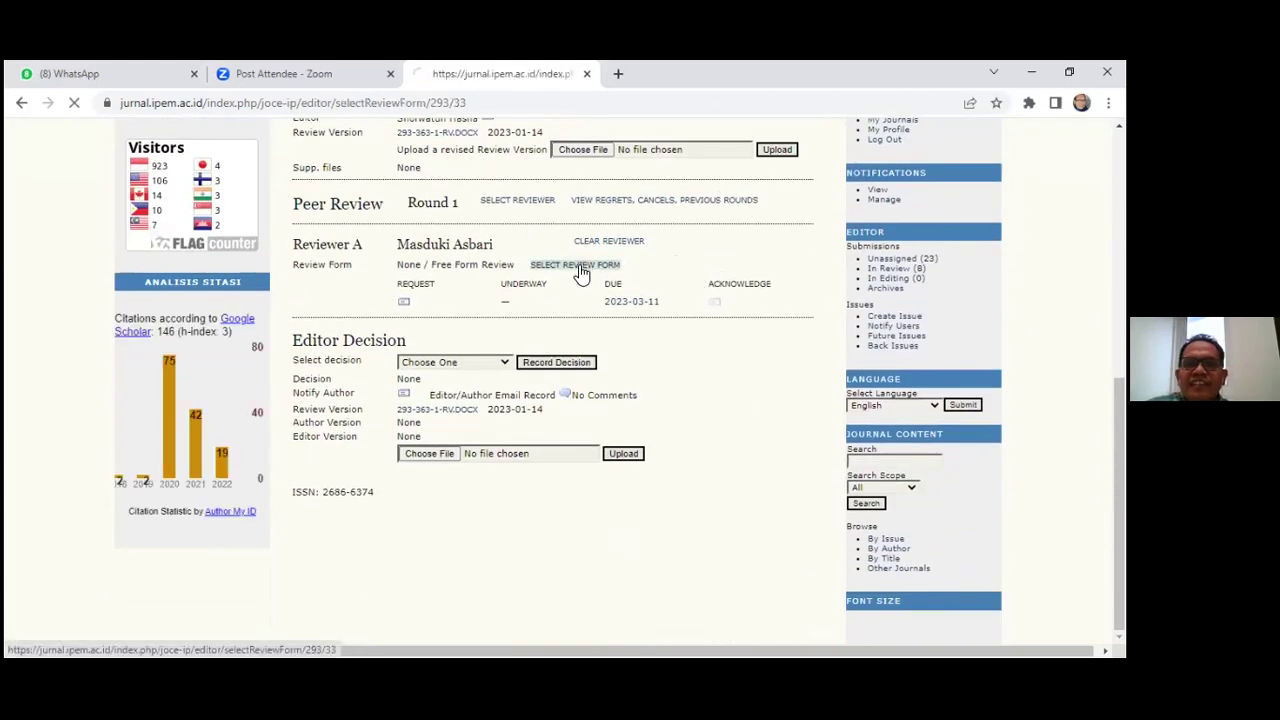
pyautogui.scroll(-3, 594, 323)
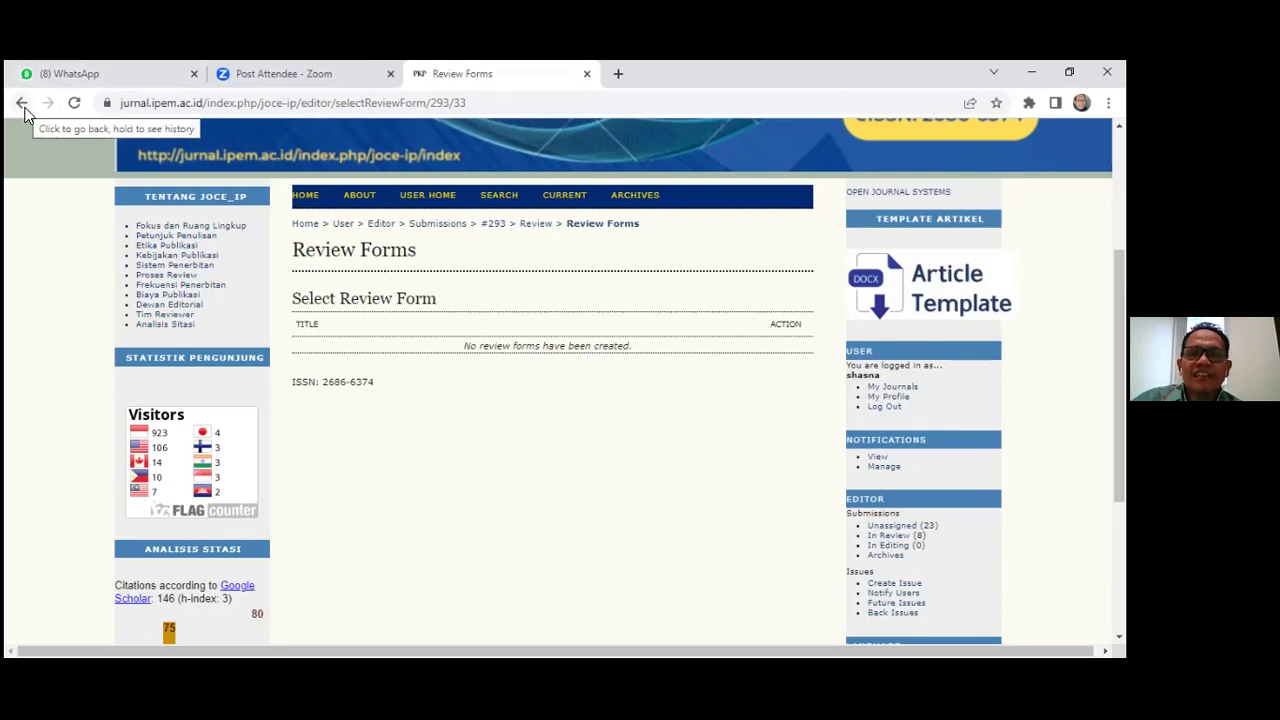
pyautogui.click(23, 105)
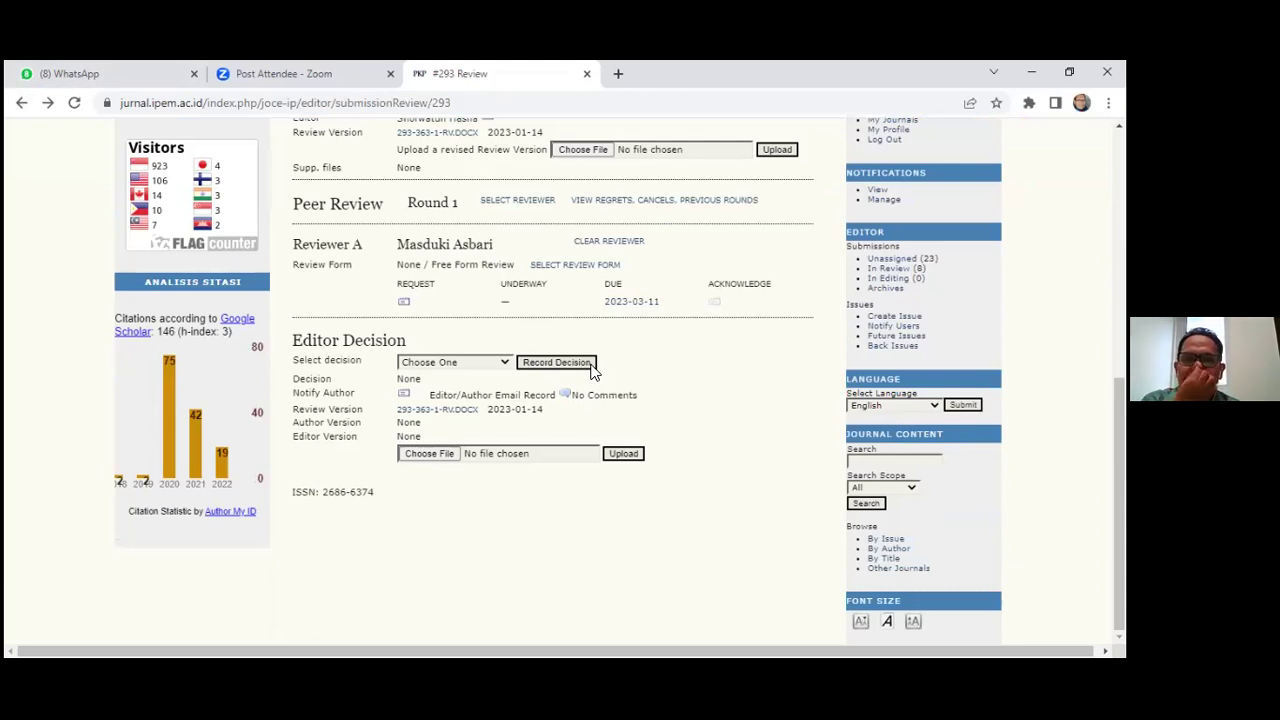
# Look at the due date settings for Reviewer A's review, and return to the review page.
pyautogui.scroll(1, 575, 390)
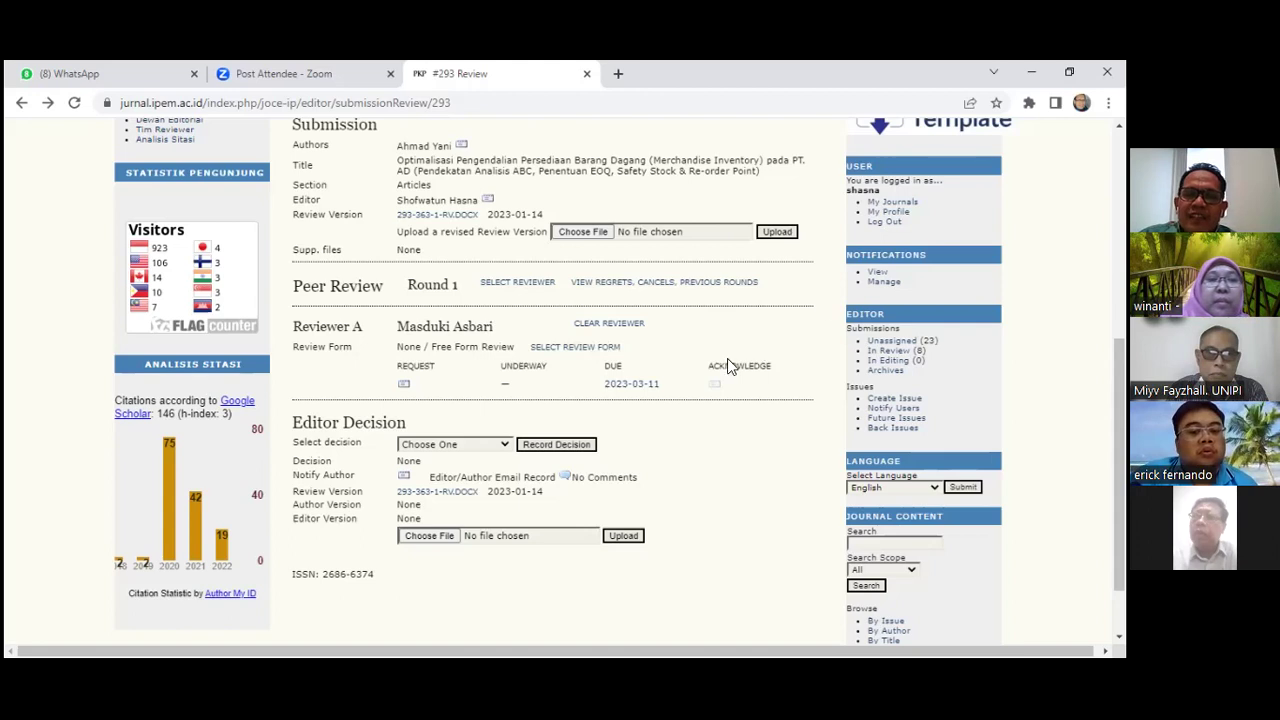
pyautogui.click(630, 386)
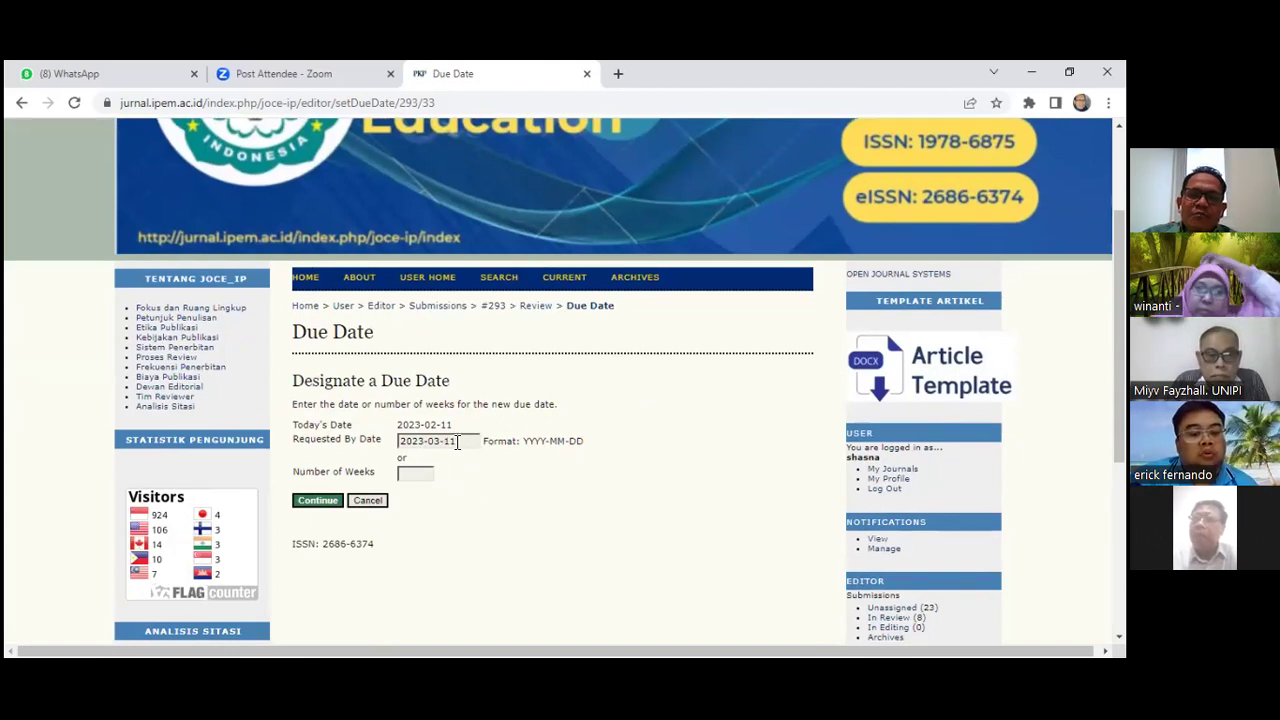
pyautogui.click(449, 441)
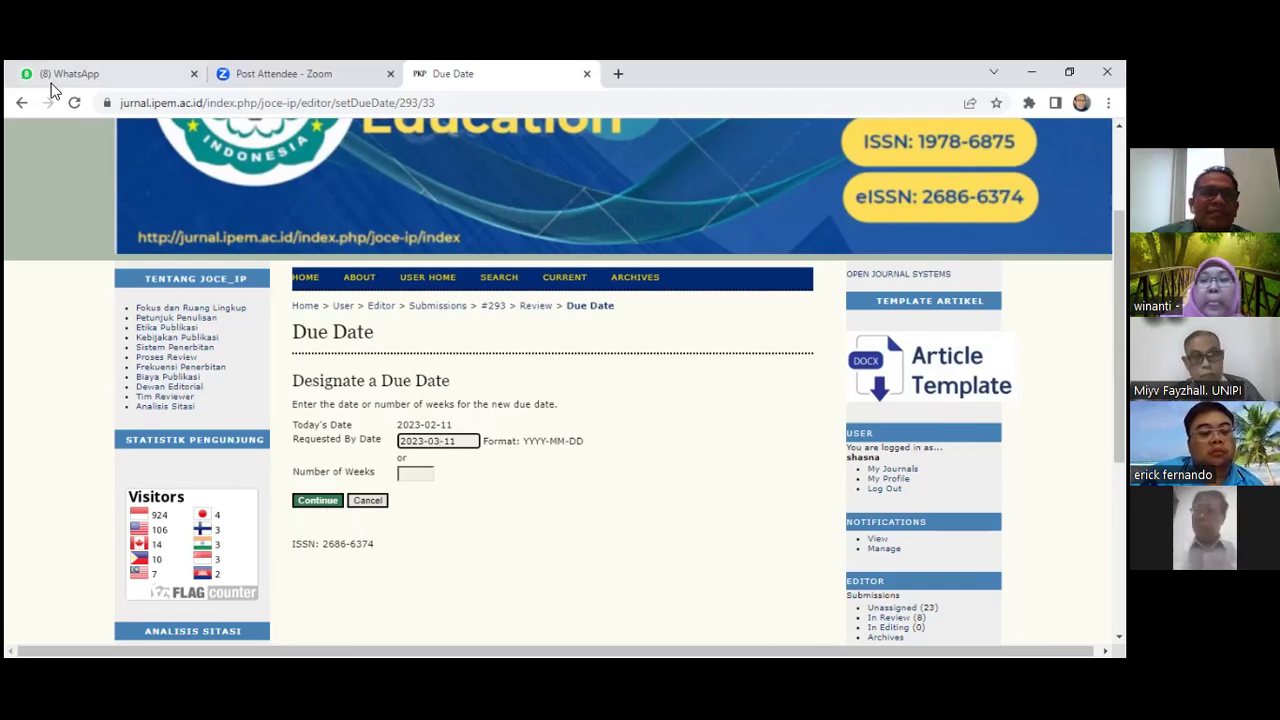
pyautogui.click(22, 103)
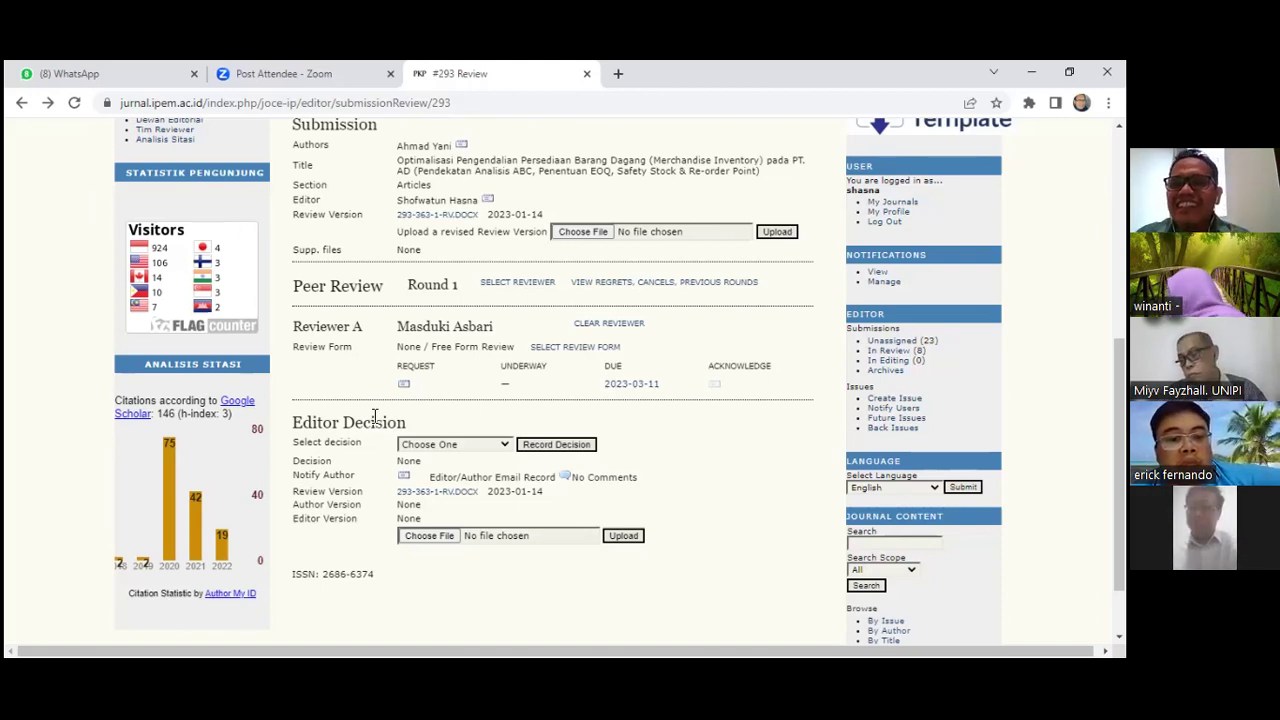
# Examine the Submission, Peer Review and Editor Decision sections on the review page of submission #293.
pyautogui.scroll(-2, 691, 560)
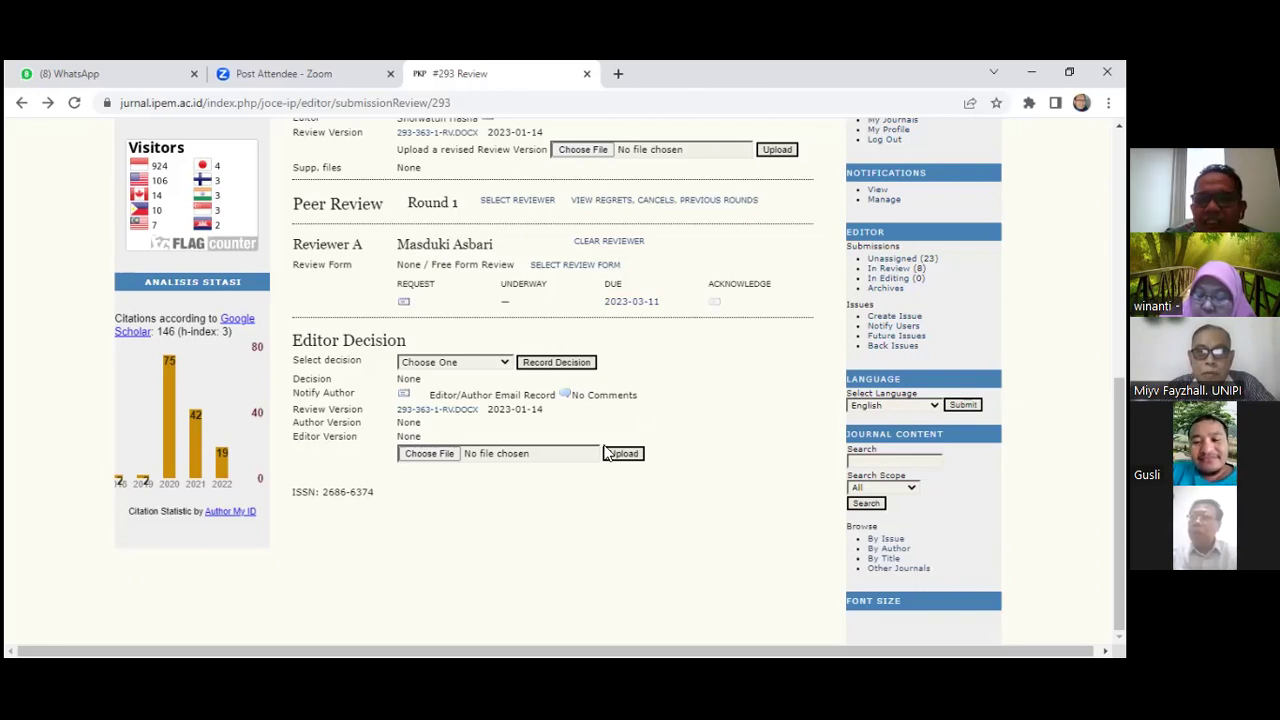
pyautogui.scroll(1, 761, 450)
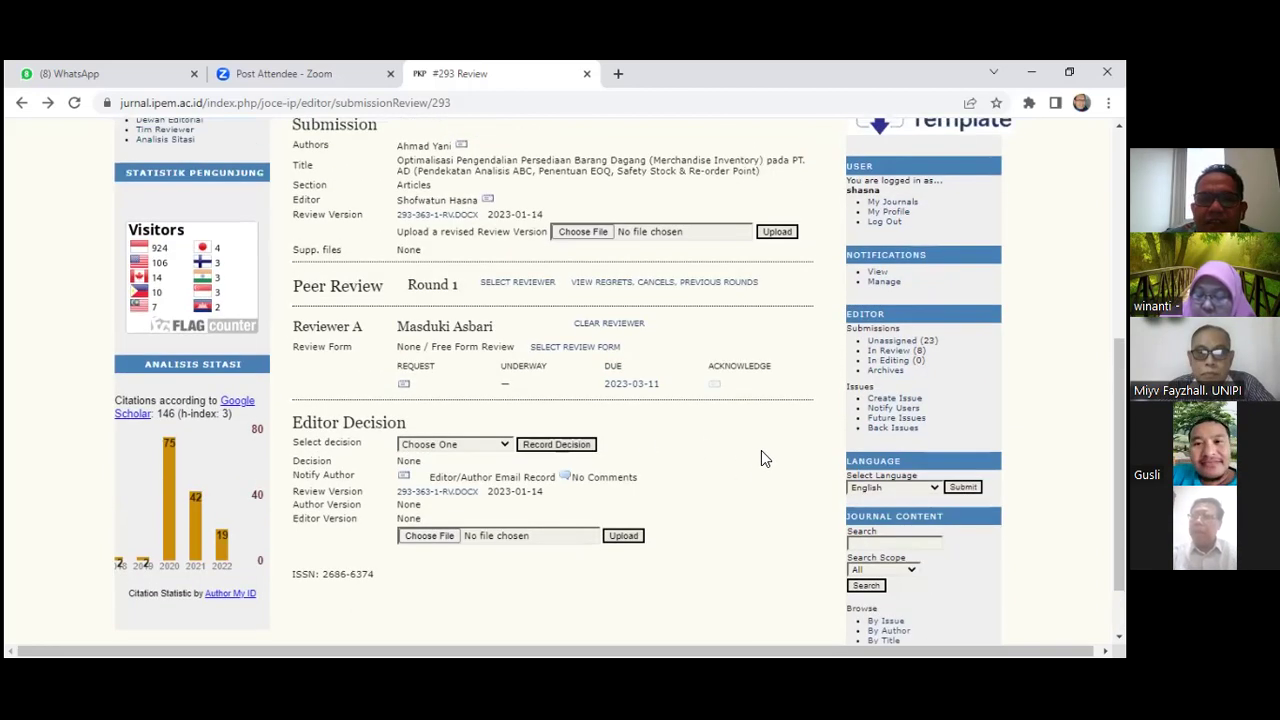
pyautogui.scroll(-1, 761, 450)
pyautogui.scroll(3, 761, 448)
pyautogui.scroll(1, 763, 450)
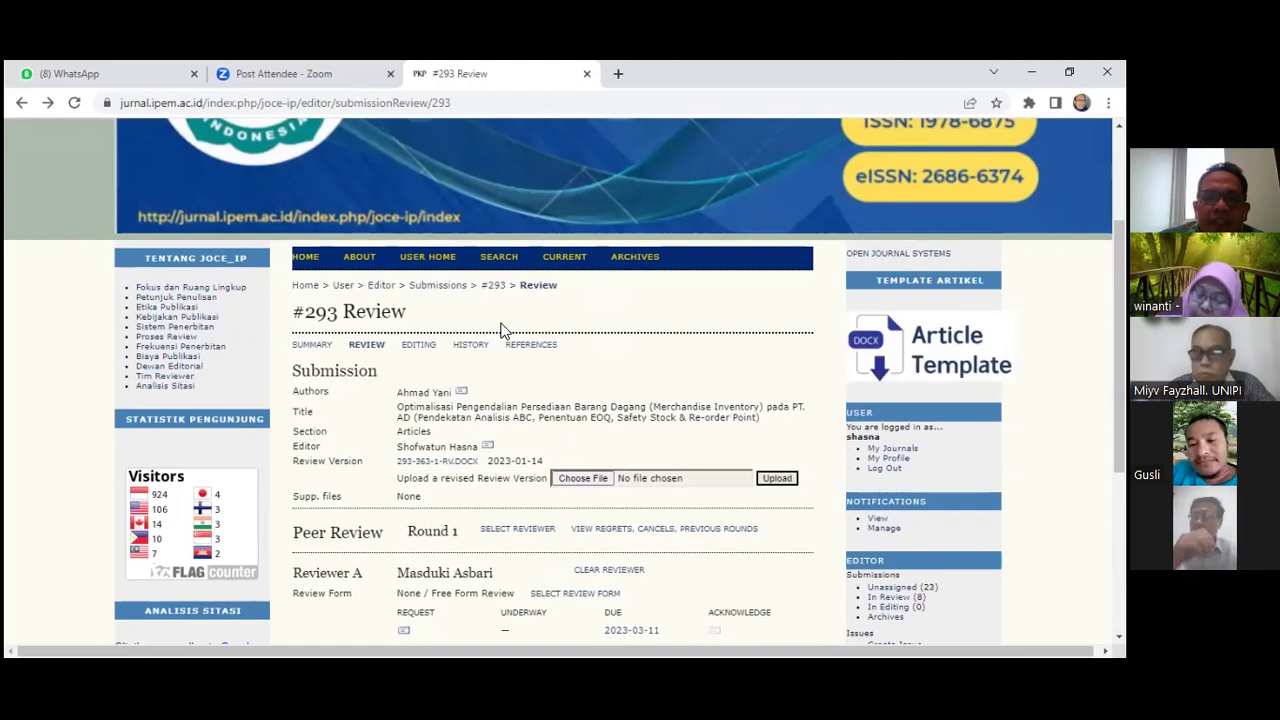
pyautogui.scroll(-2, 455, 348)
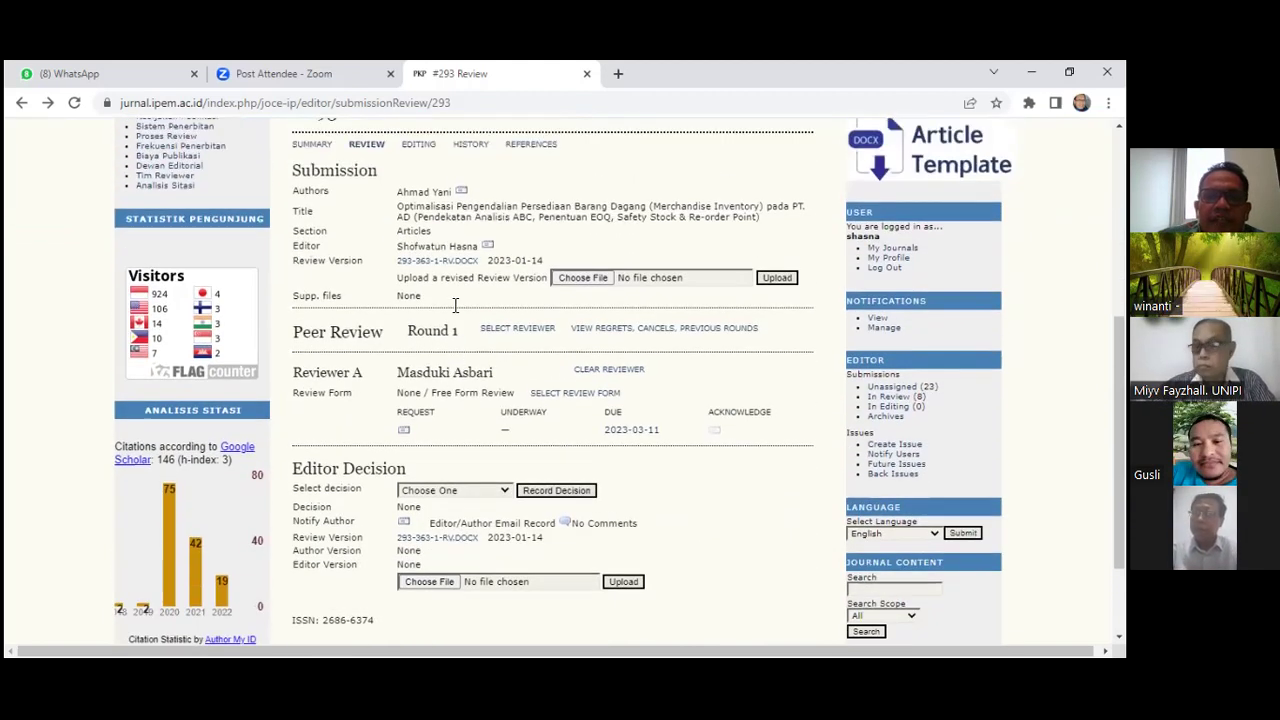
pyautogui.scroll(2, 452, 345)
pyautogui.scroll(-2, 707, 507)
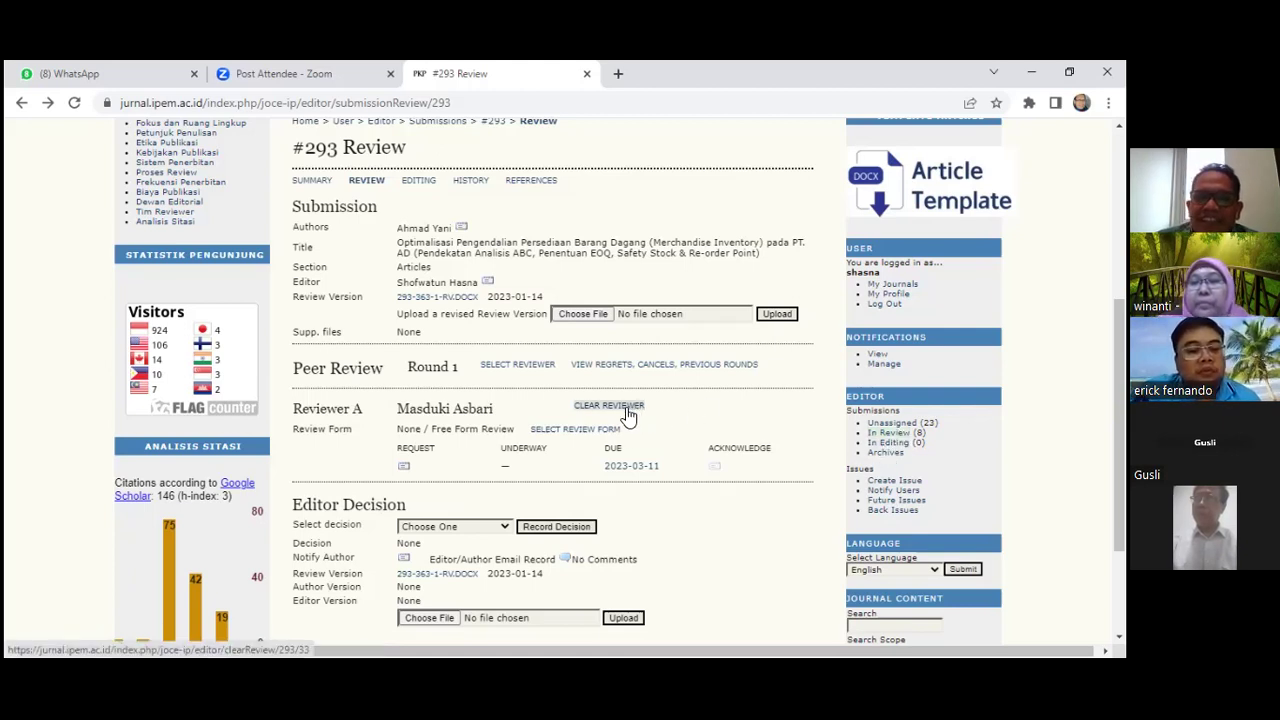
# Clear Reviewer A from Round 1 of the peer review.
pyautogui.click(629, 412)
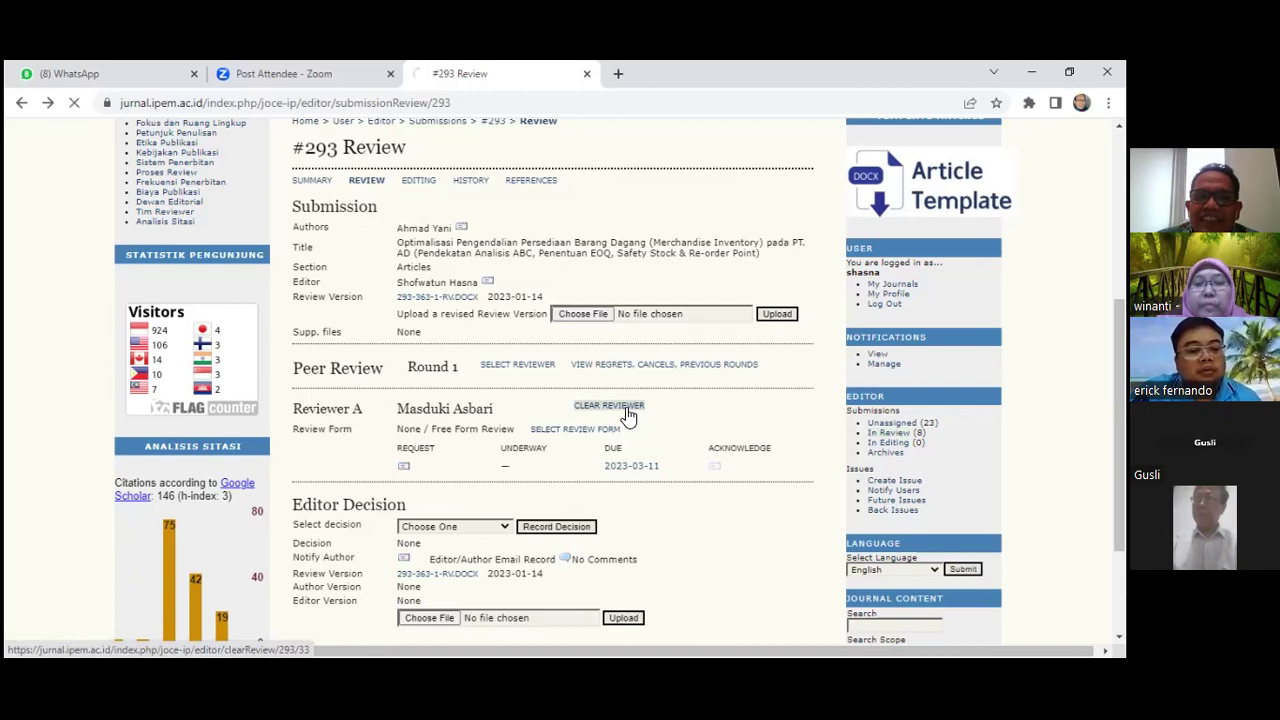
pyautogui.scroll(-5, 598, 432)
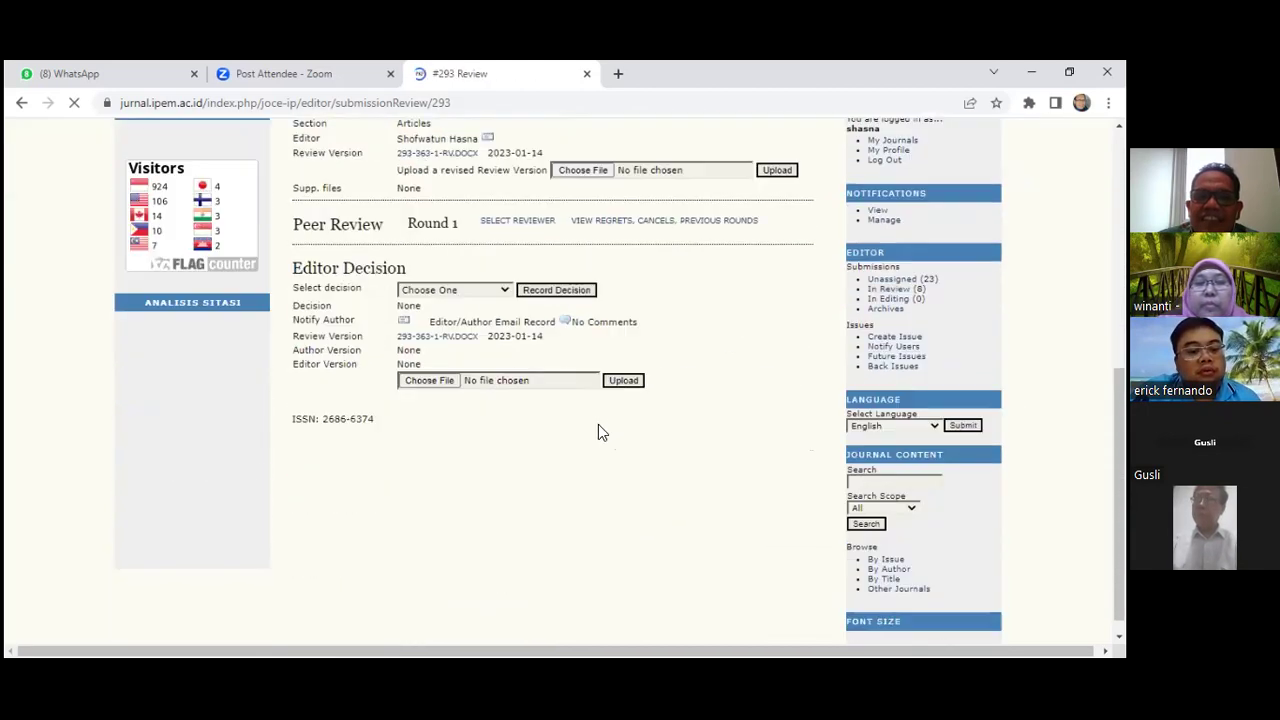
pyautogui.scroll(3, 595, 340)
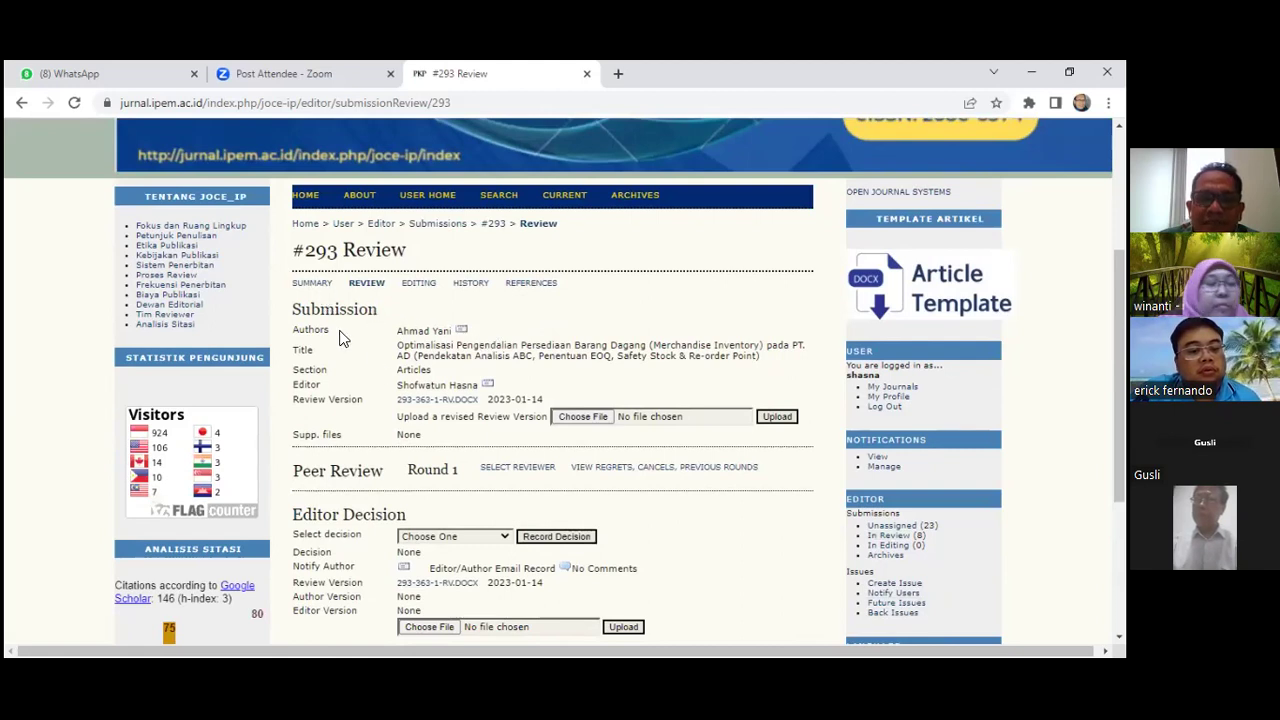
# Open the summary of submission #293 and delete its assigned editor.
pyautogui.click(316, 285)
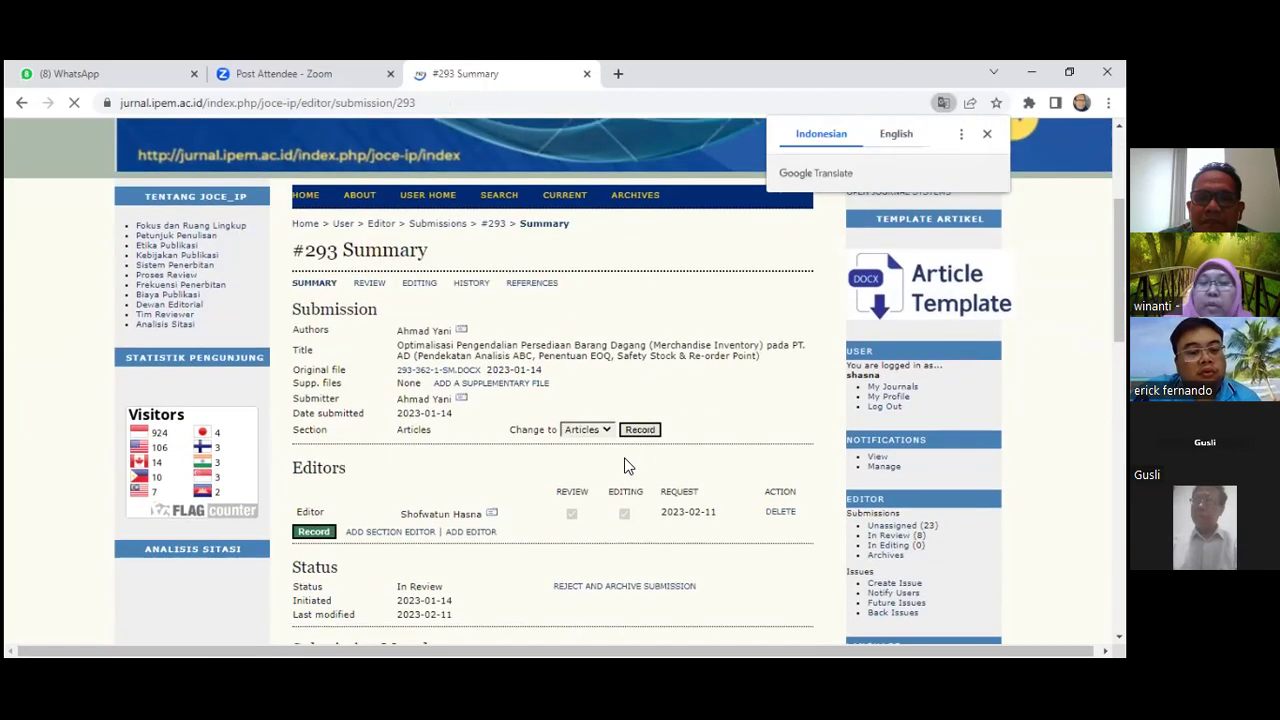
pyautogui.click(780, 512)
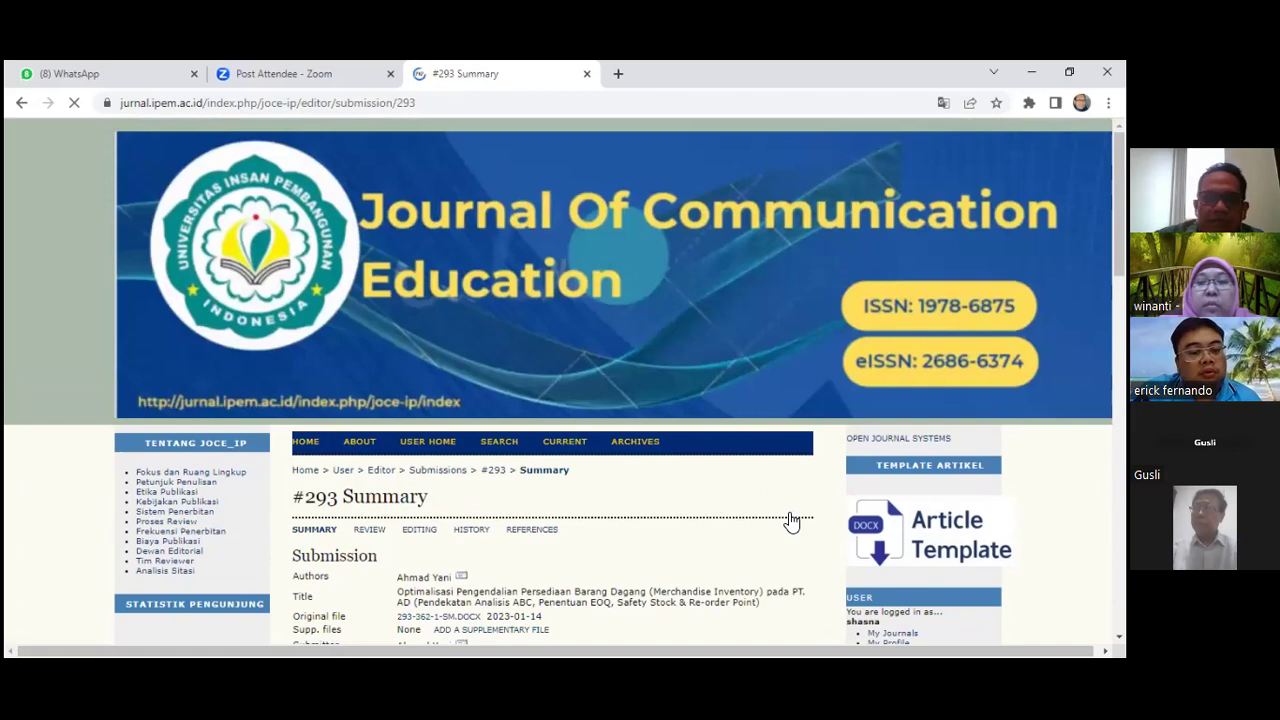
pyautogui.scroll(-4, 569, 403)
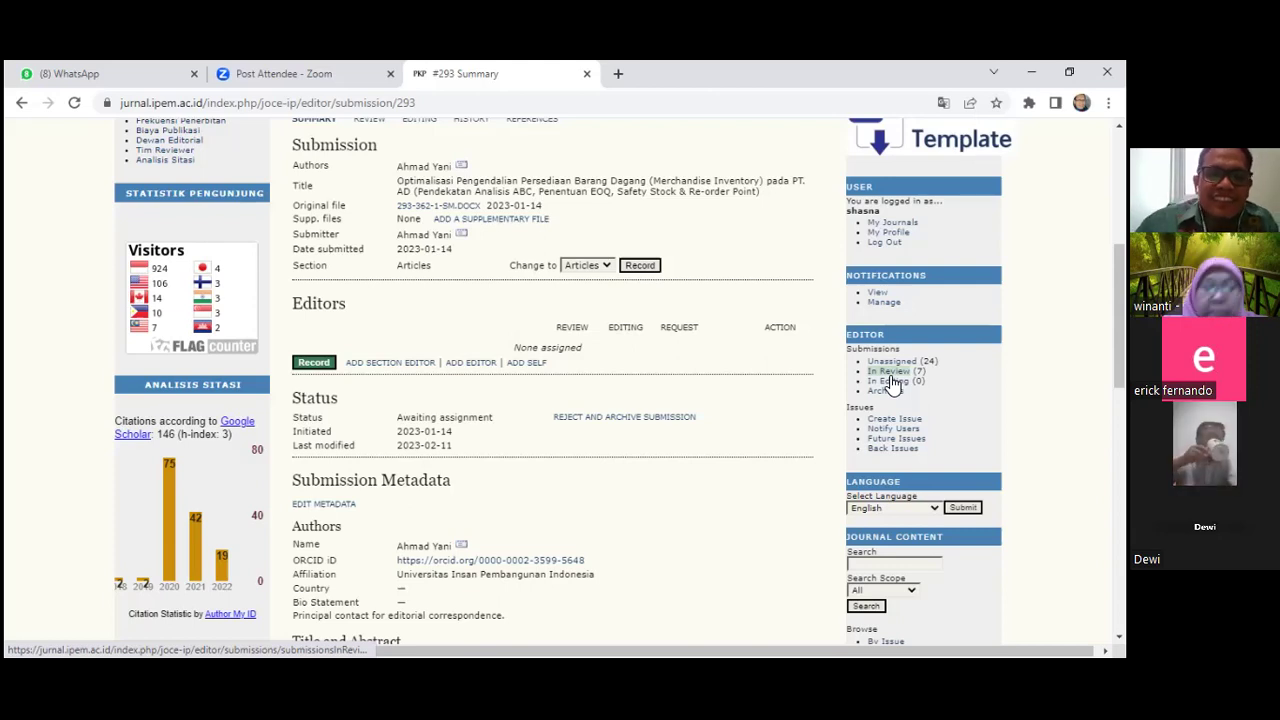
# Examine the metadata, abstract and editor assignment section in the summary of submission #293.
pyautogui.scroll(-3, 684, 400)
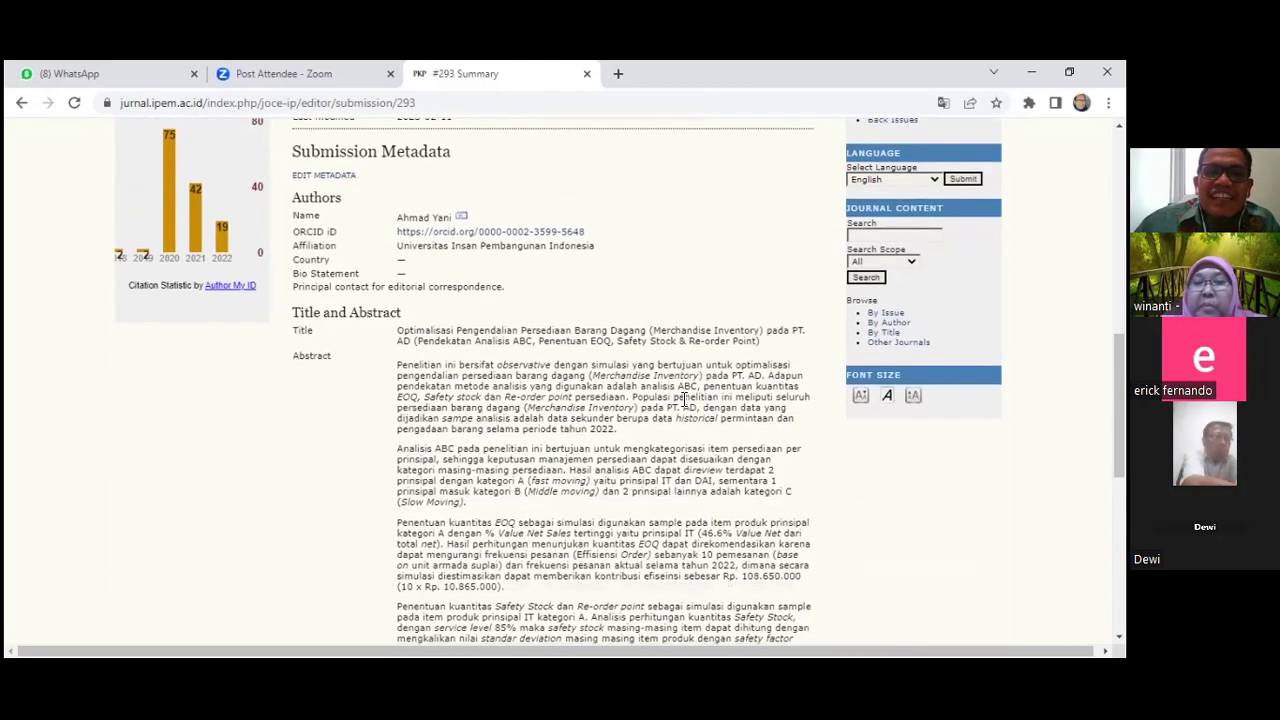
pyautogui.scroll(-2, 684, 400)
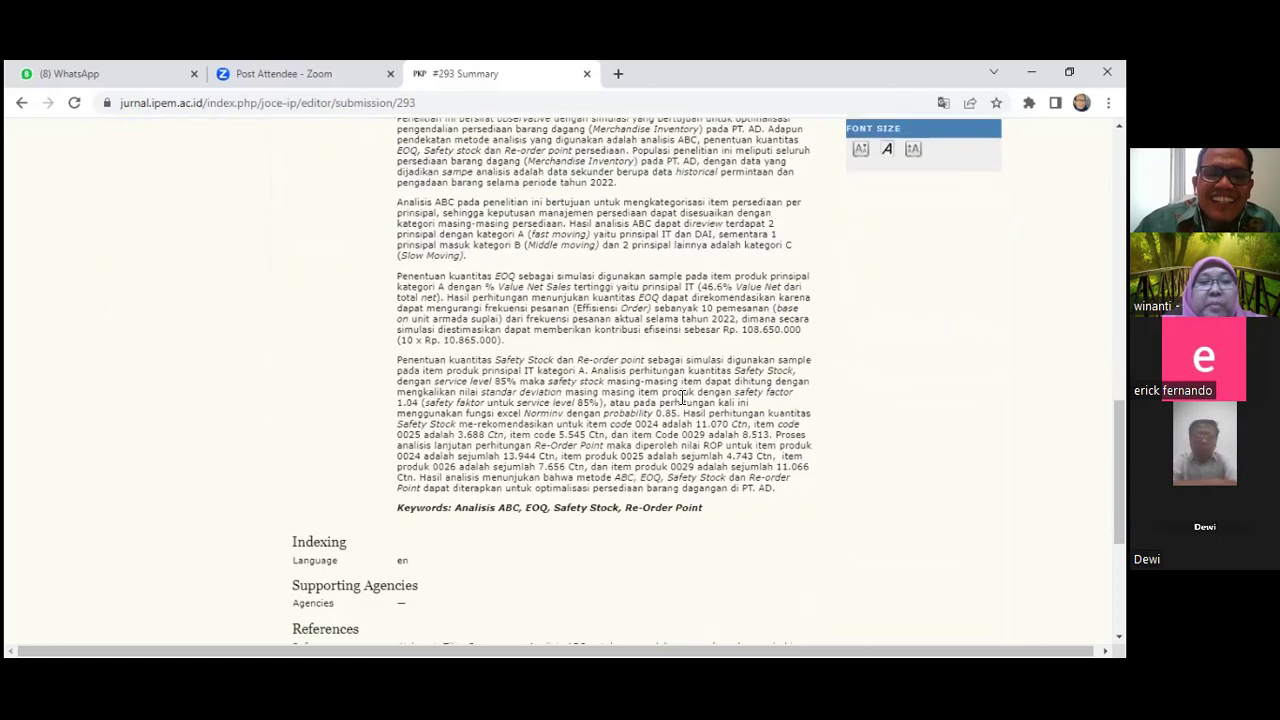
pyautogui.scroll(2, 683, 394)
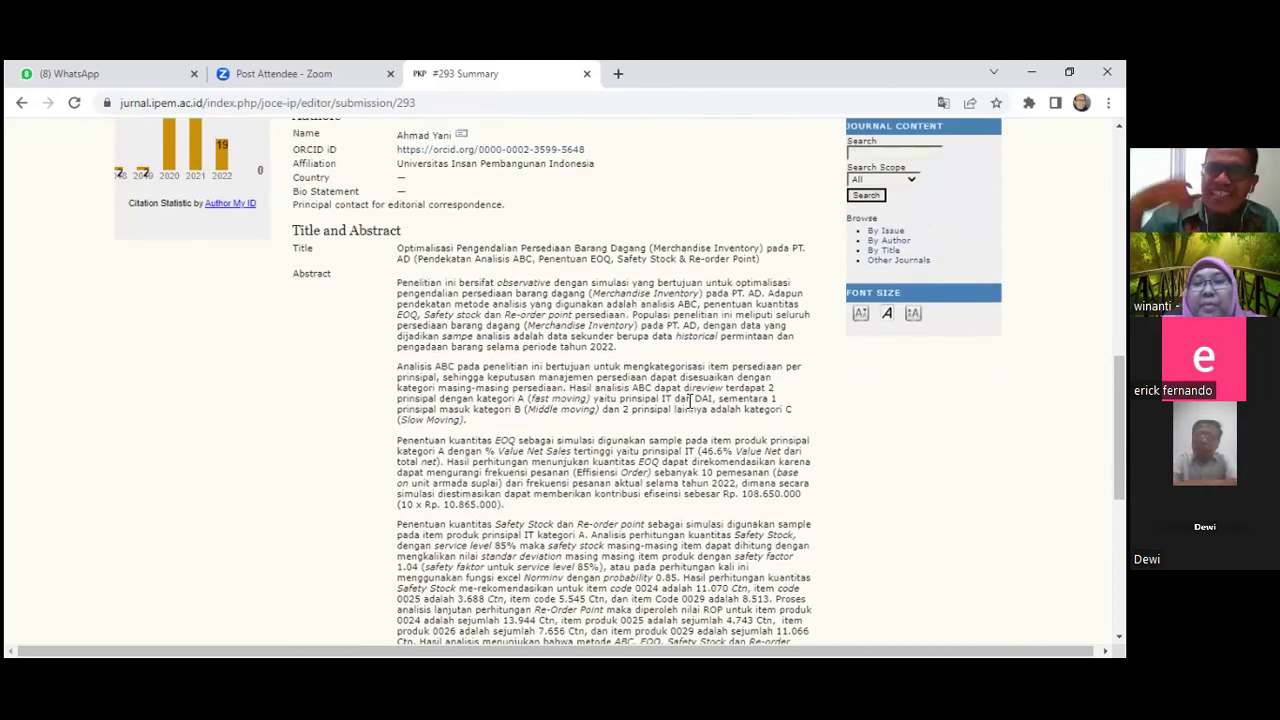
pyautogui.scroll(2, 578, 381)
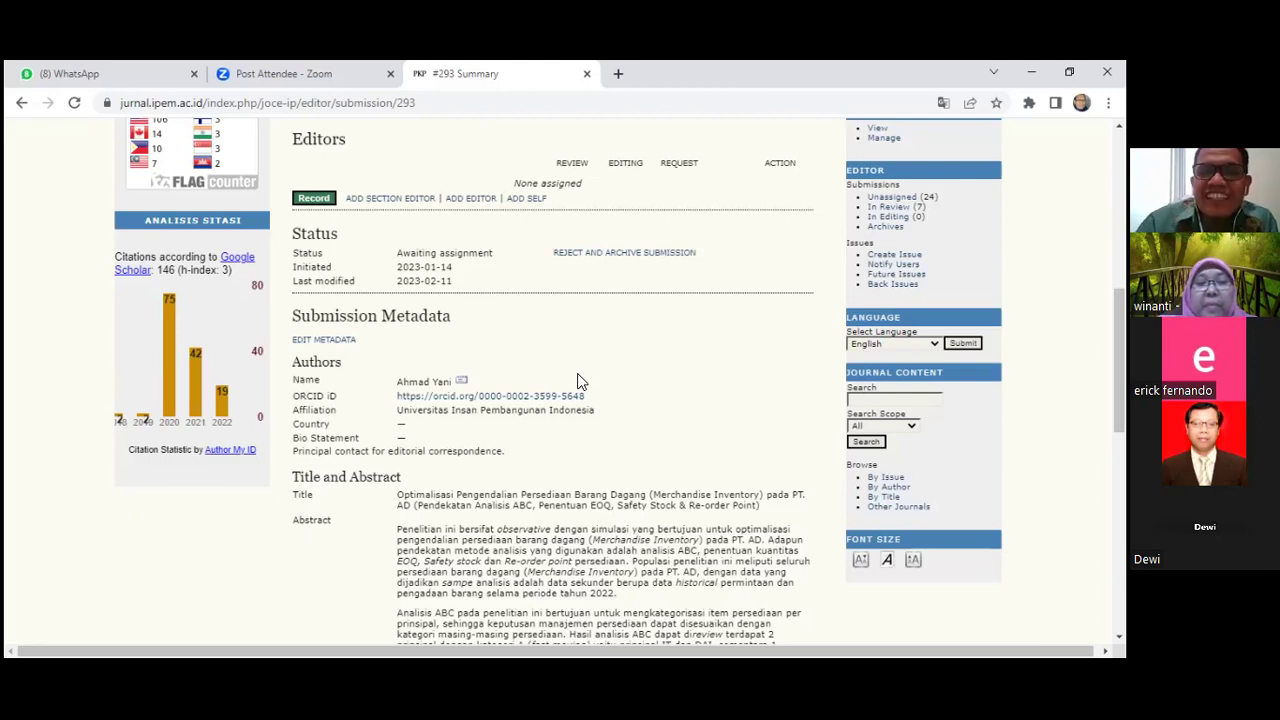
pyautogui.scroll(1, 577, 381)
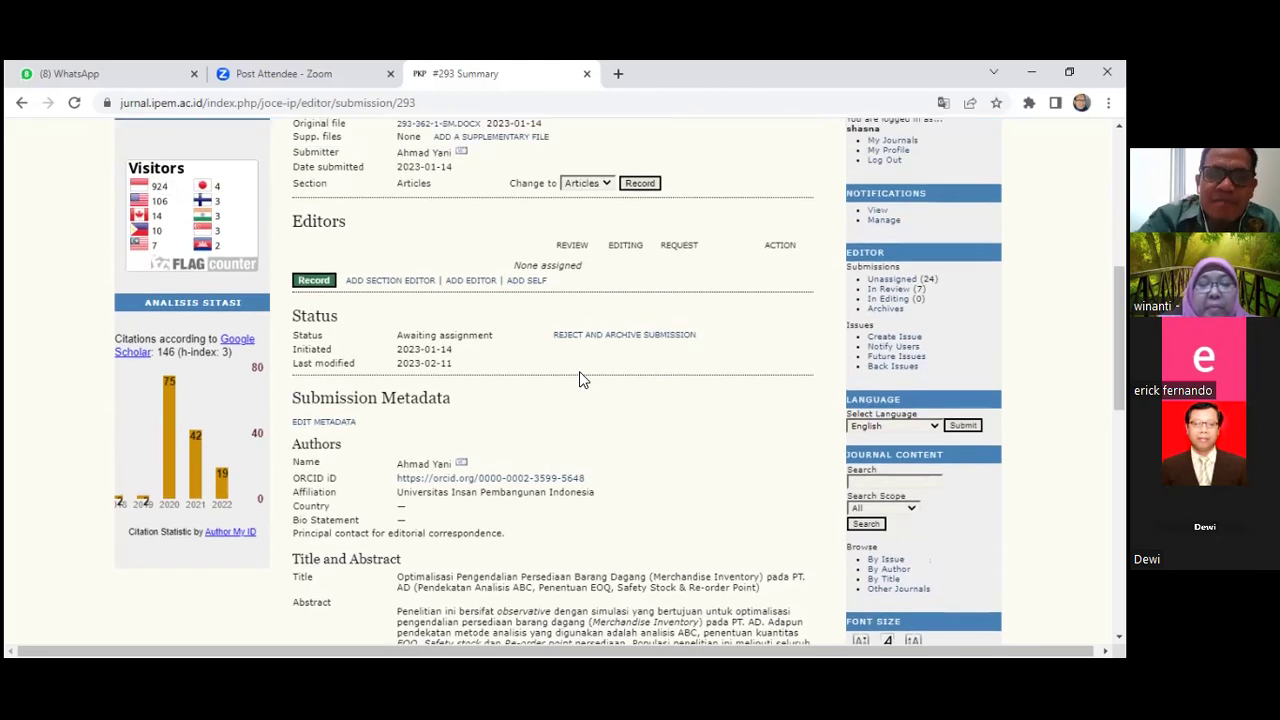